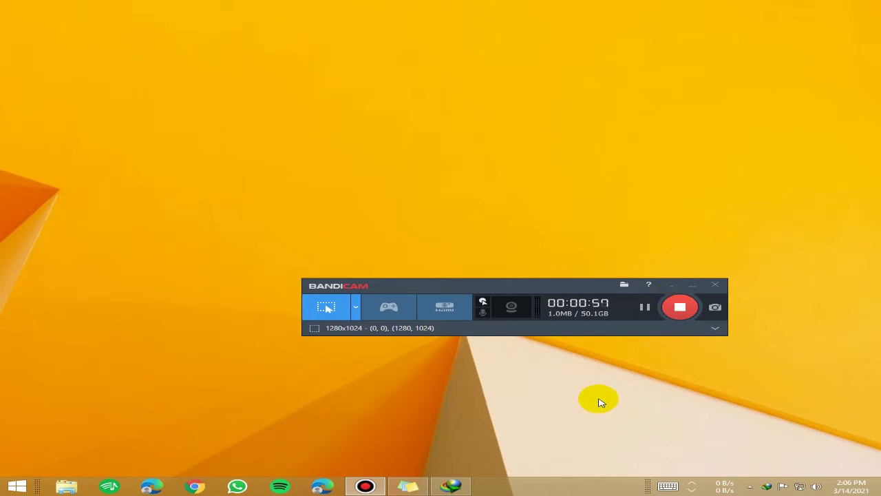
Switch to the Internet Download Manager window, maximize it and restore it to its normal size.
left_click(468, 485)
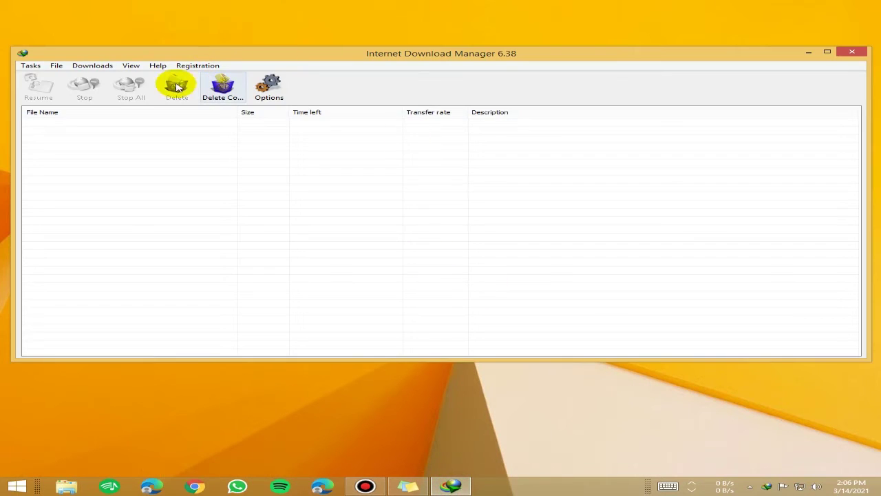
double_click(493, 59)
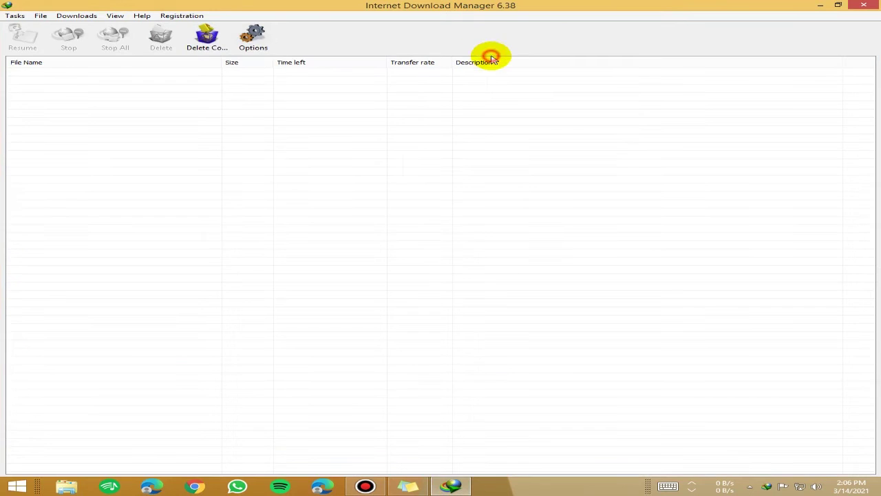
double_click(506, 7)
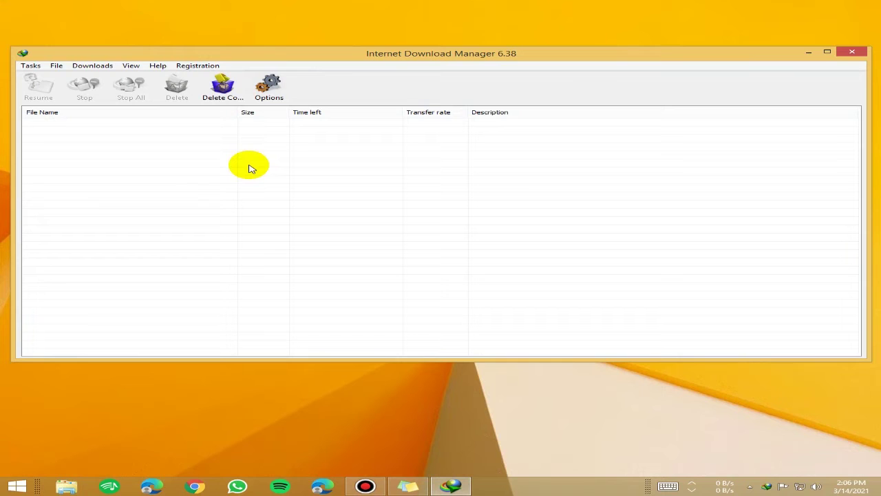
Set the connection type in the download options to High speed: Direct connection (Ethernet/Cable) / Wi-Fi / Mobile 4G / other.
left_click(93, 68)
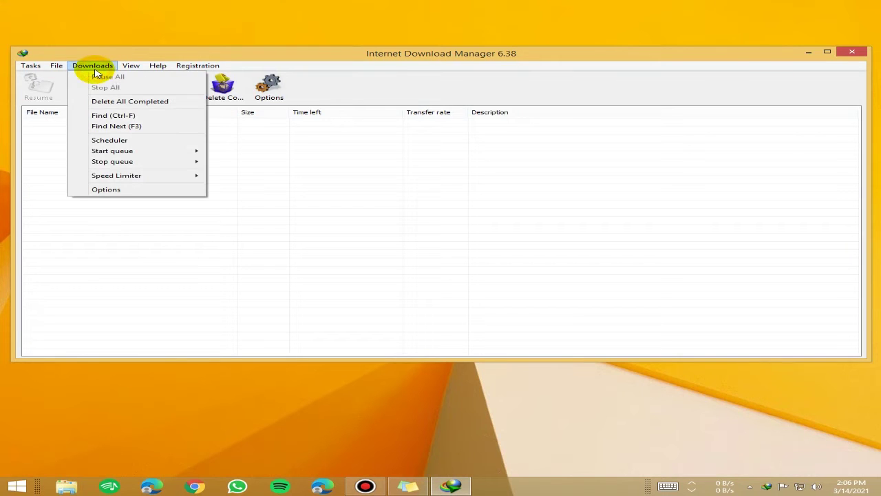
left_click(145, 190)
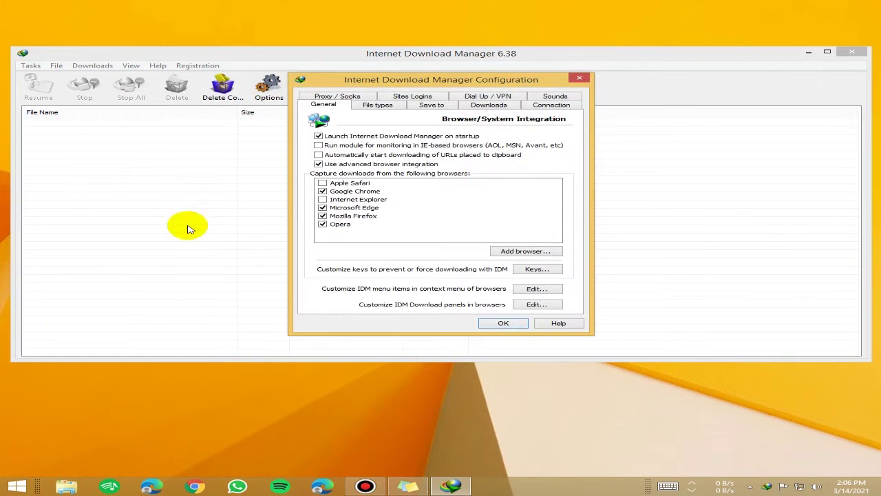
left_click(553, 105)
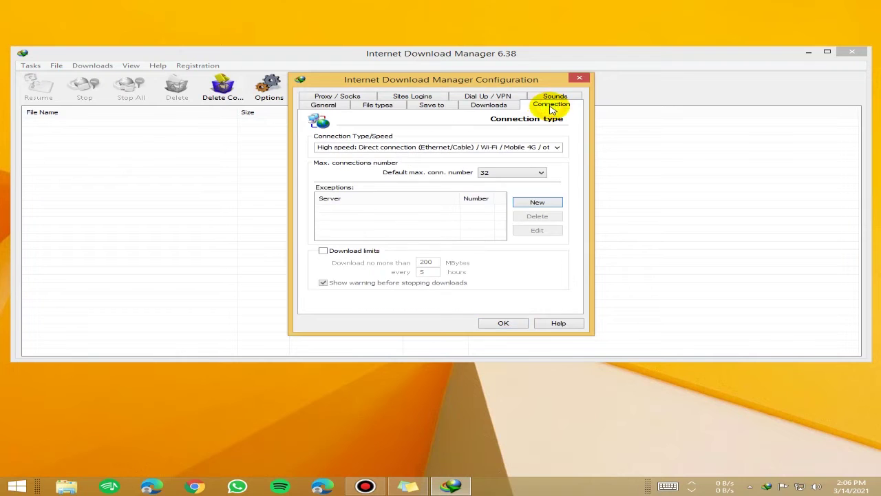
left_click(559, 147)
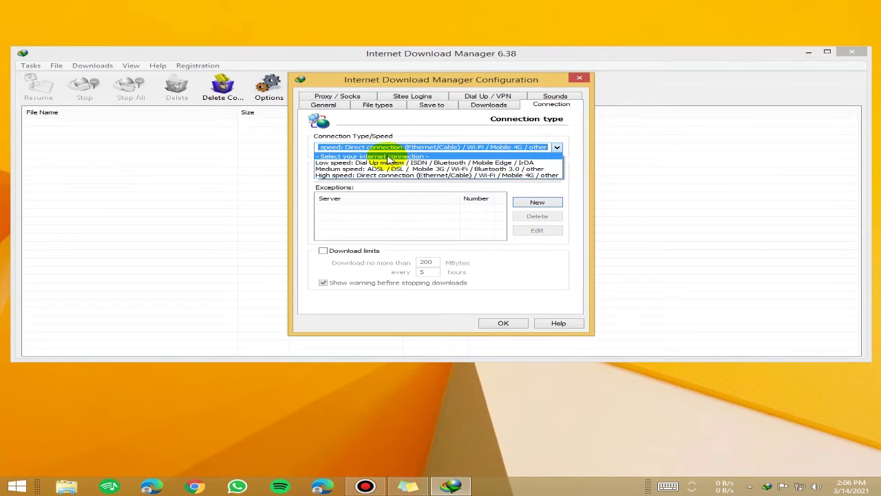
left_click(381, 158)
left_click(556, 147)
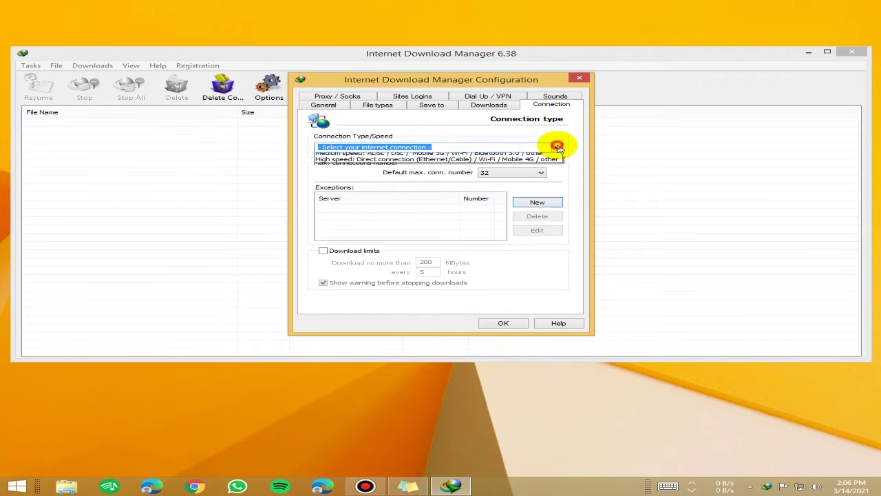
left_click(535, 174)
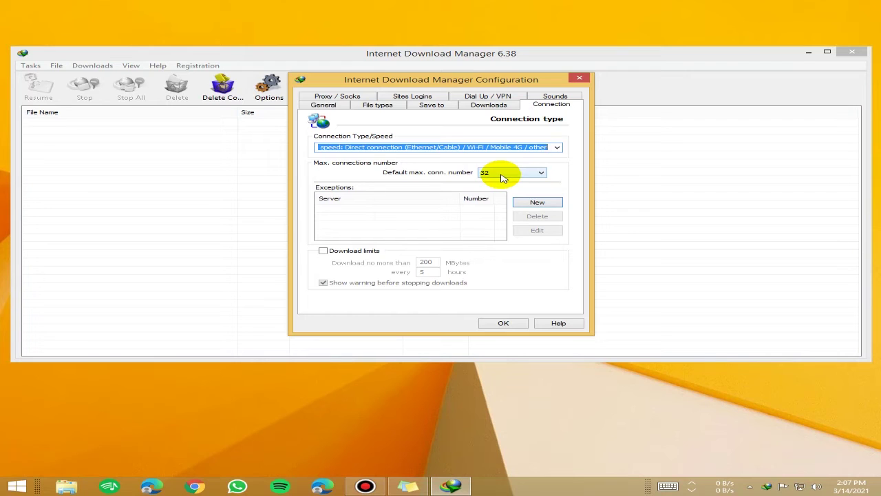
left_click(537, 205)
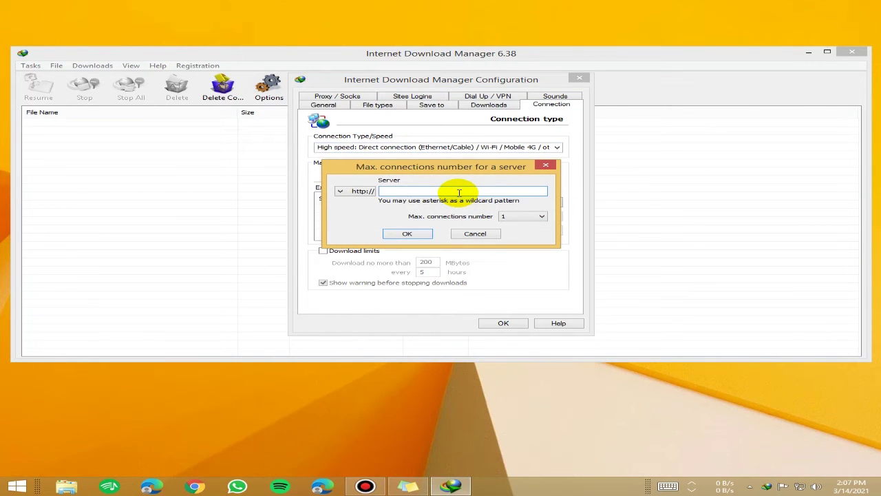
left_click(517, 217)
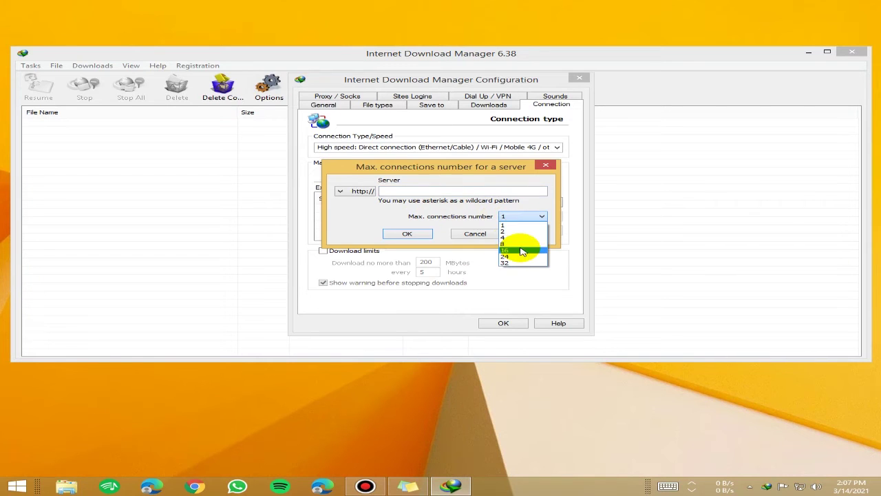
left_click(472, 235)
left_click(468, 235)
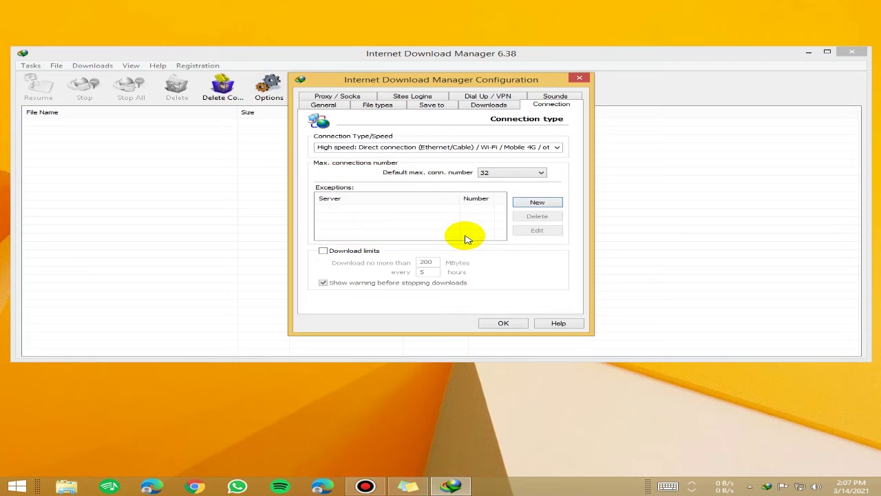
Save the connection settings and close the configuration dialog.
left_click(503, 325)
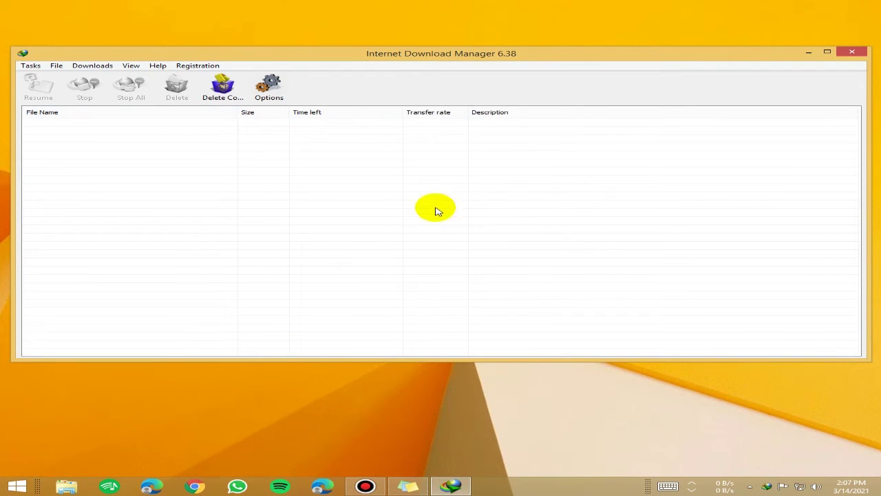
Show the download categories beside the file list and hide them again.
left_click(130, 66)
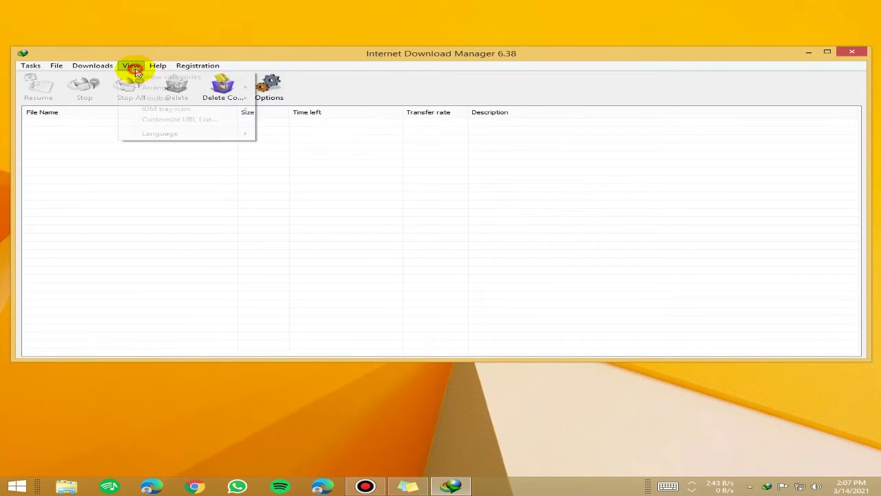
left_click(134, 74)
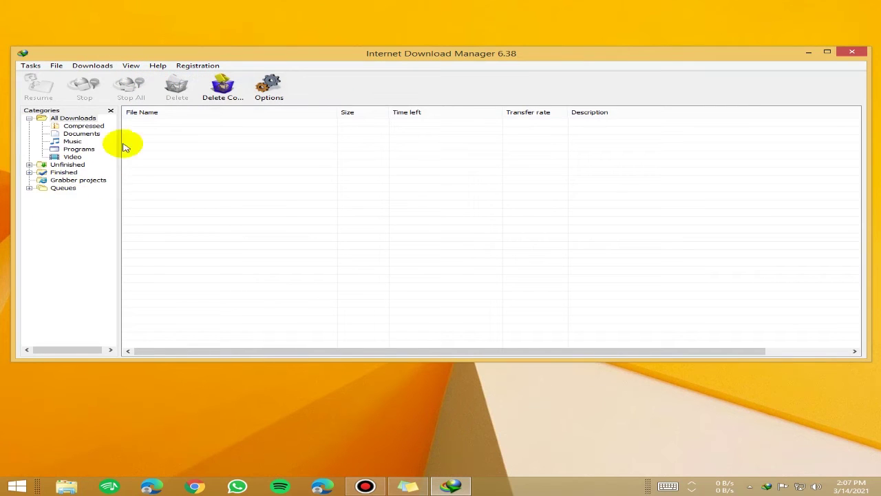
left_click(110, 110)
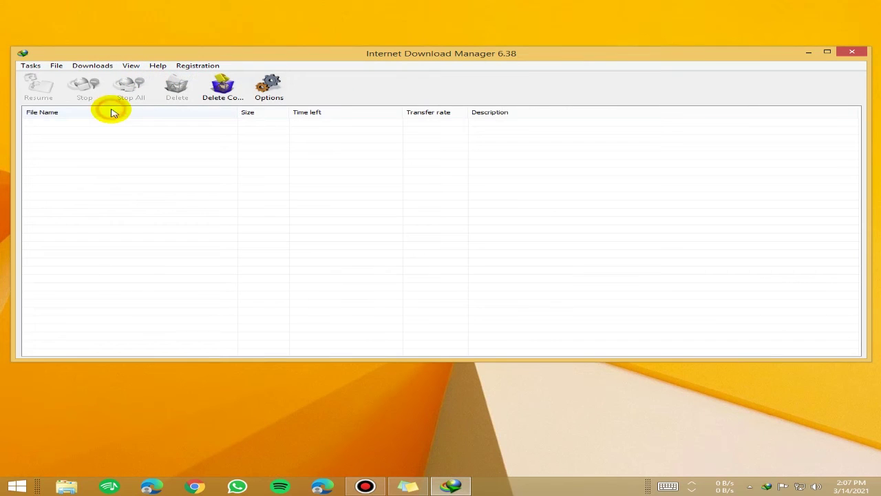
Arrange the files in the download list by status.
left_click(131, 67)
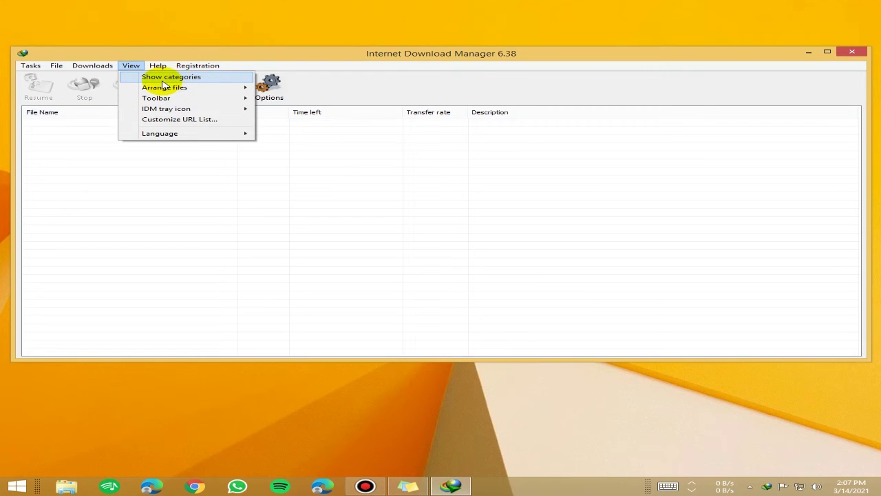
mouse_move(228, 89)
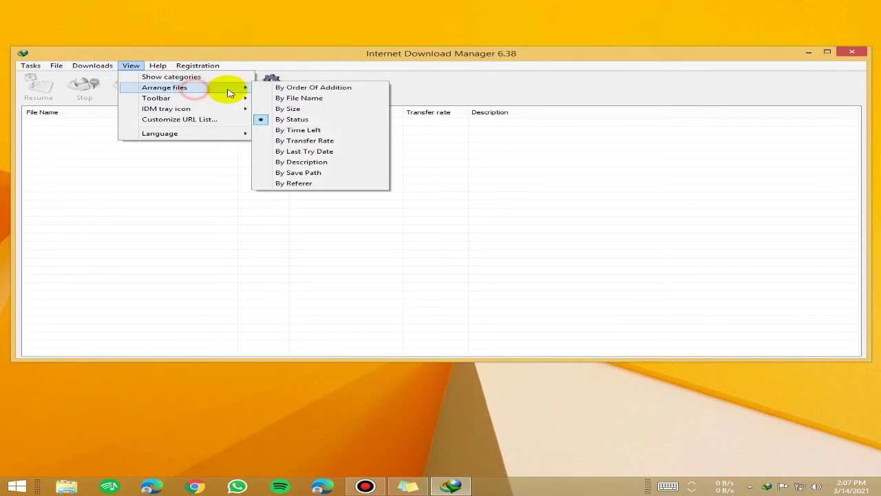
left_click(290, 119)
Review the toolbar options and the IDM tray icon styles without changing them.
left_click(131, 65)
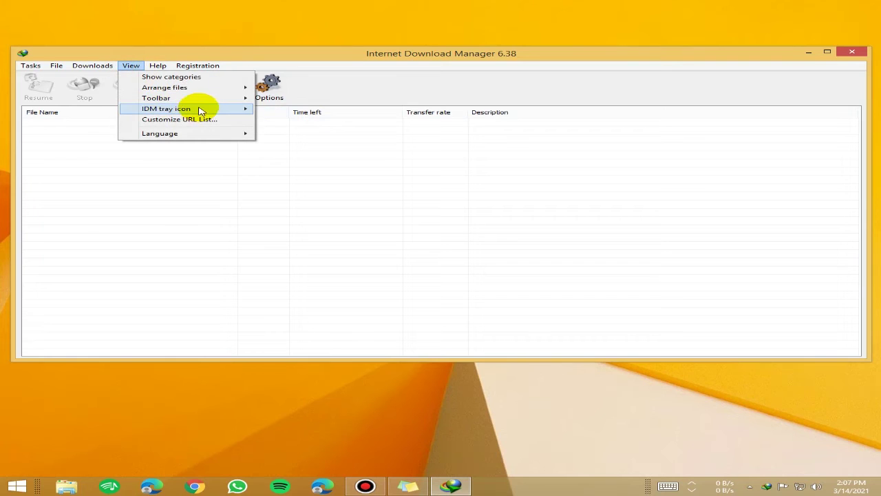
left_click(205, 101)
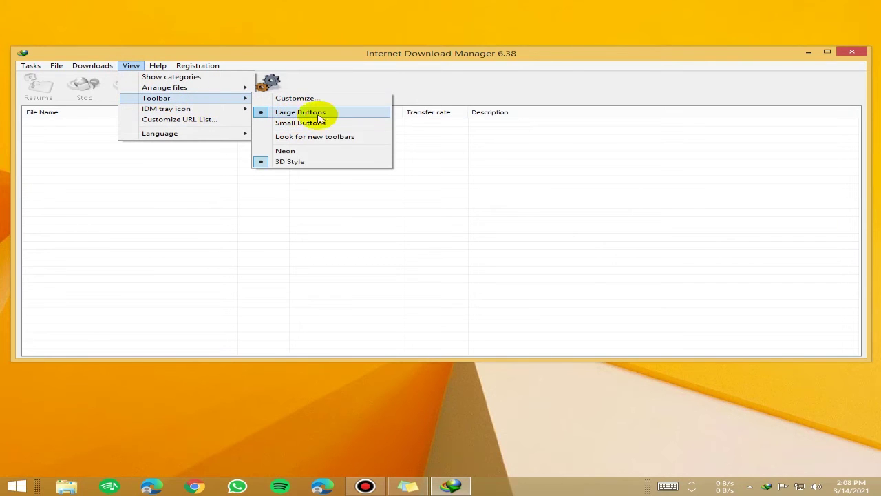
mouse_move(234, 115)
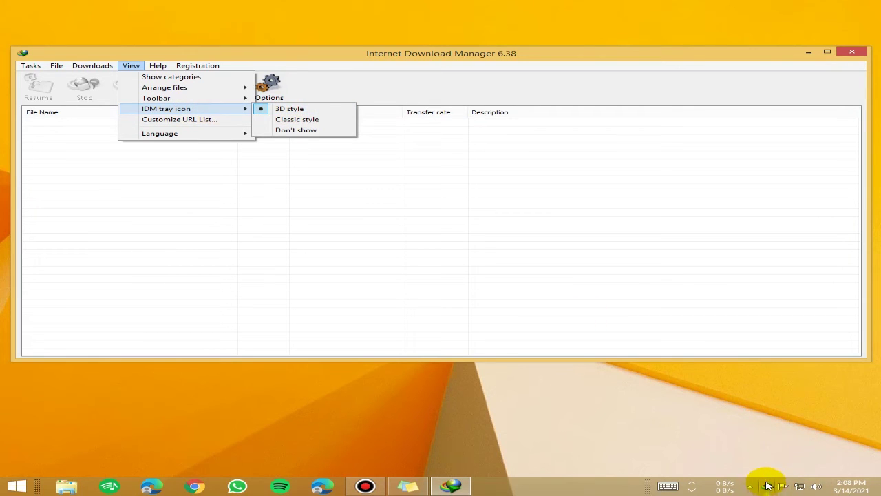
left_click(541, 198)
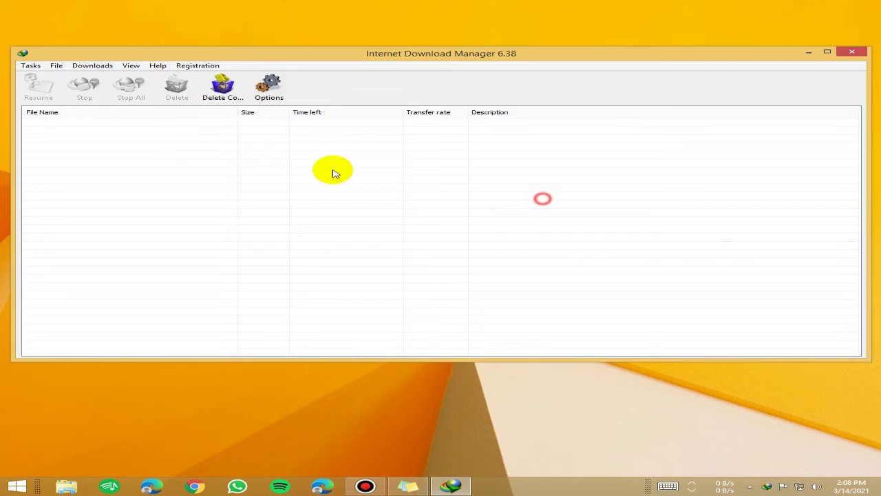
left_click(131, 65)
left_click(211, 121)
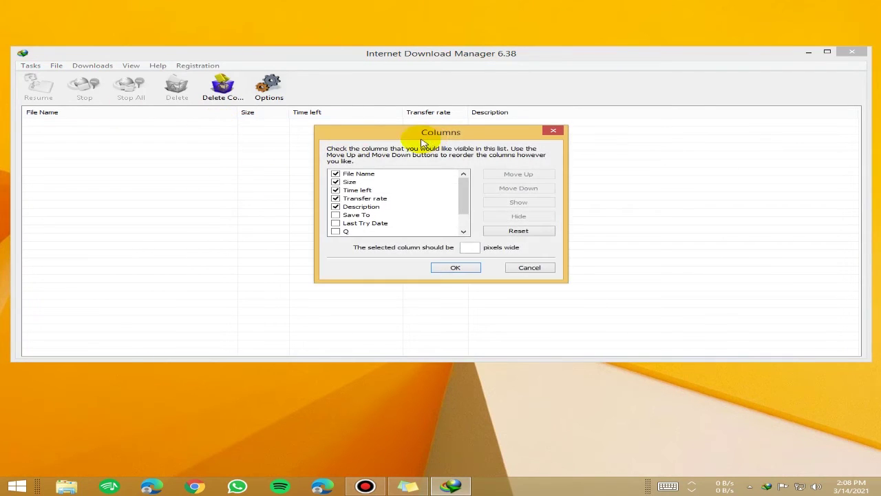
left_click_drag(405, 132, 418, 132)
left_click_drag(619, 92, 542, 82)
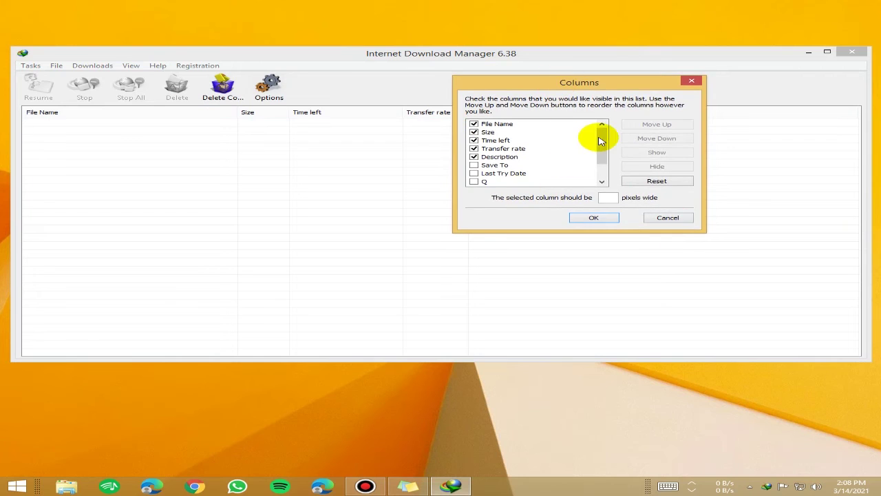
left_click(668, 217)
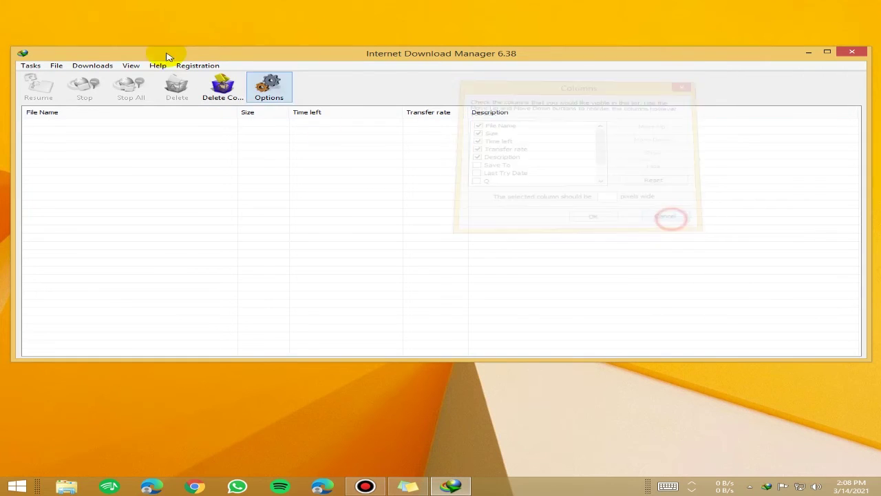
Review the columns available for the download list, toggle Last Try Date on and off, and accept the column selection.
left_click(130, 65)
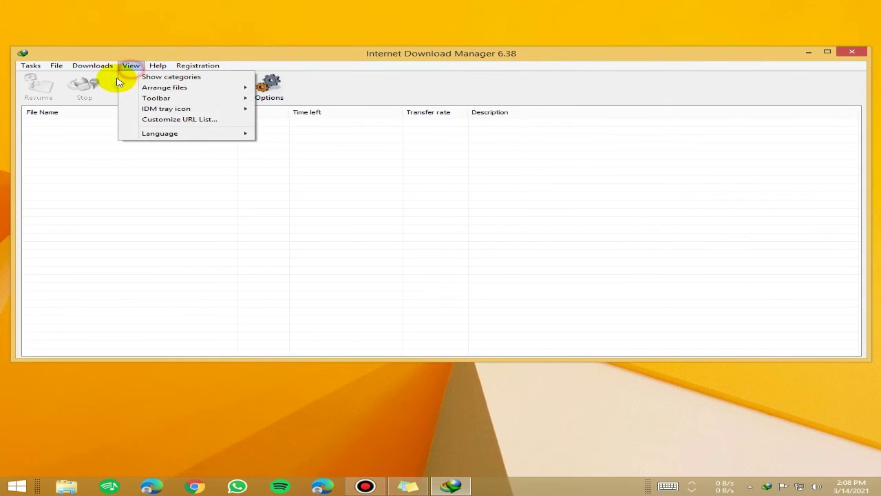
left_click(191, 121)
left_click_drag(445, 134, 575, 122)
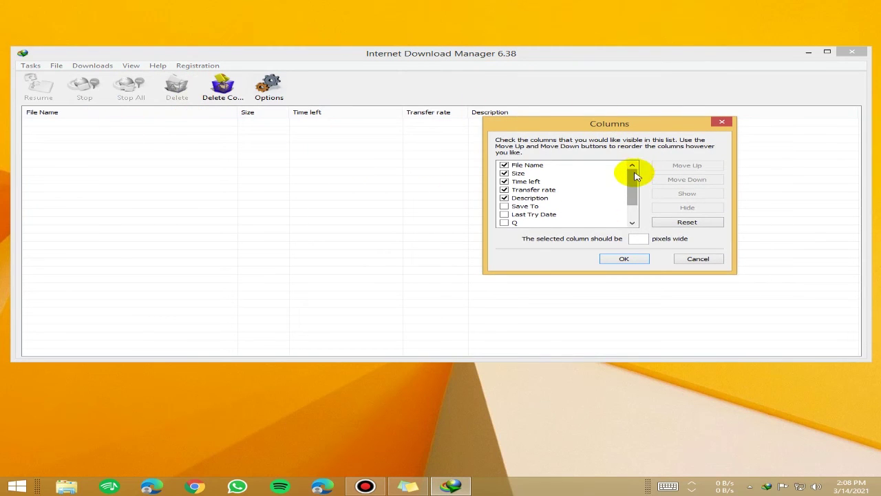
mouse_move(631, 177)
left_mouse_down()
mouse_move(633, 209)
mouse_move(634, 169)
left_mouse_up()
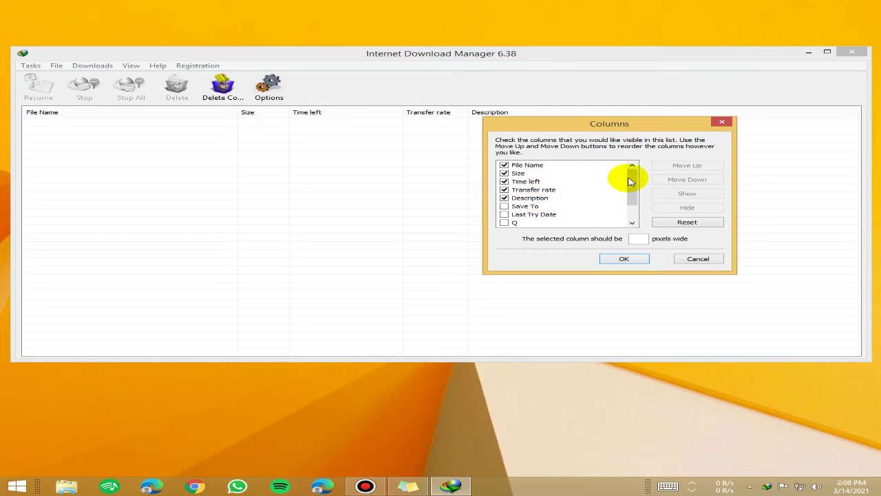
left_click_drag(630, 178, 633, 199)
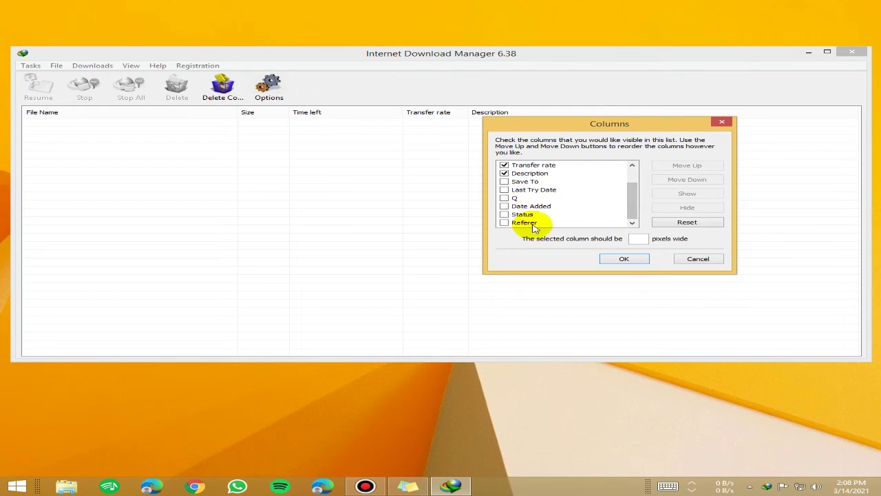
left_click(504, 190)
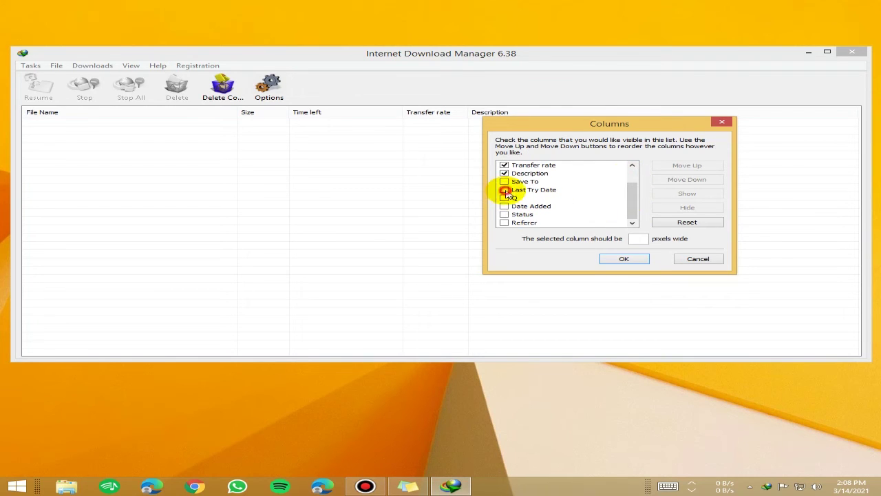
left_click(504, 190)
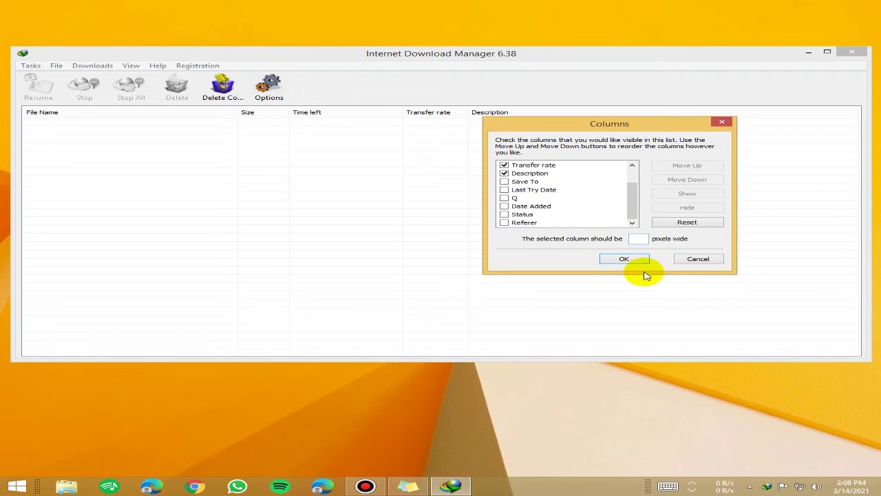
left_click(626, 258)
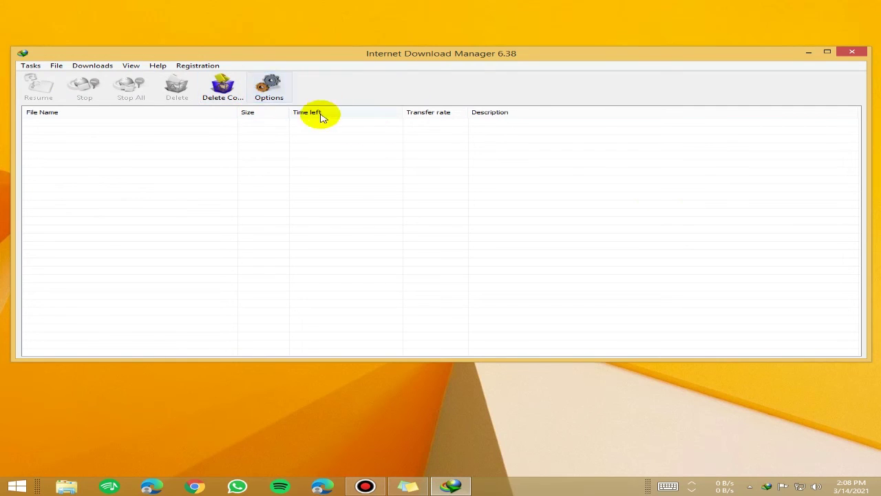
Examine the available and current buttons in the toolbar customization dialog and close it without adding or removing any.
right_click(269, 89)
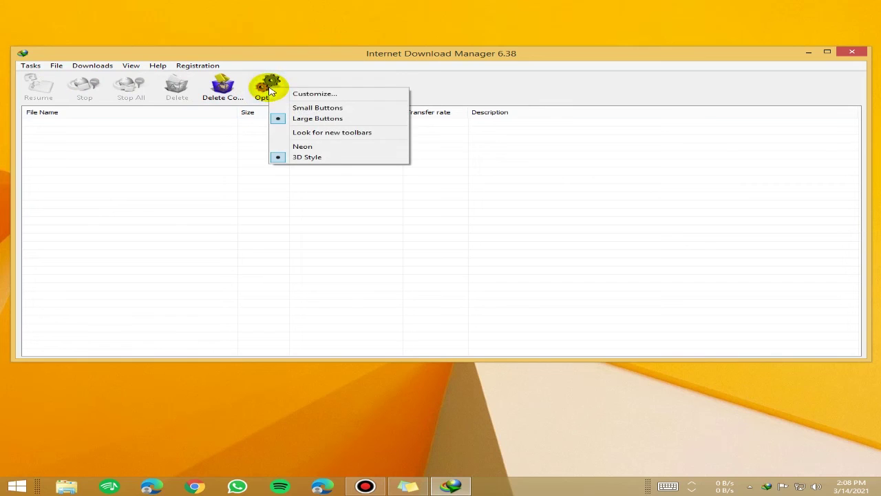
left_click(303, 97)
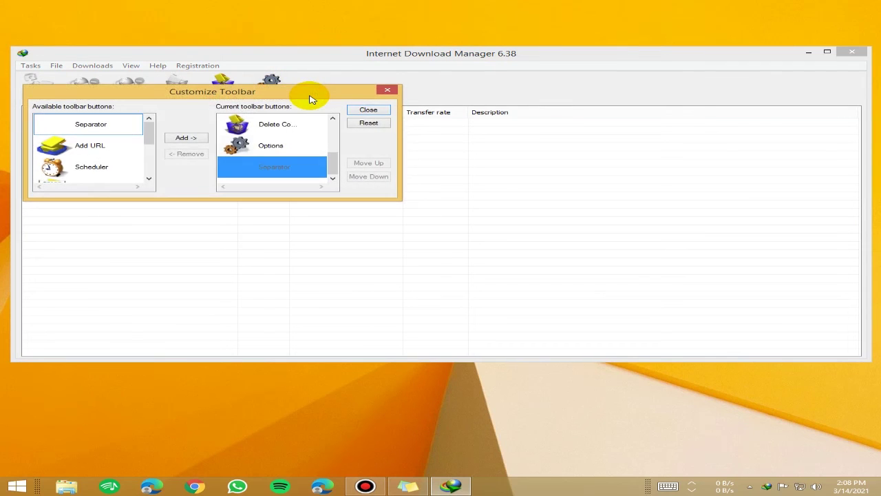
left_click_drag(309, 98, 642, 151)
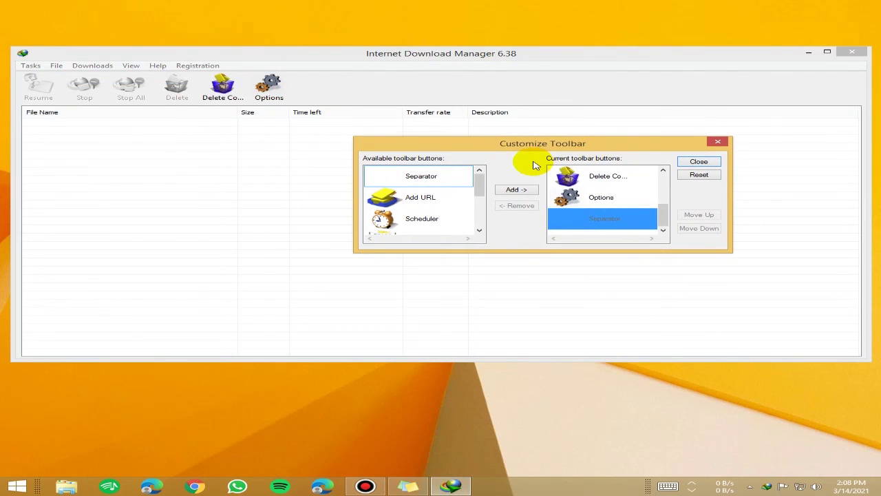
left_click_drag(663, 217, 663, 184)
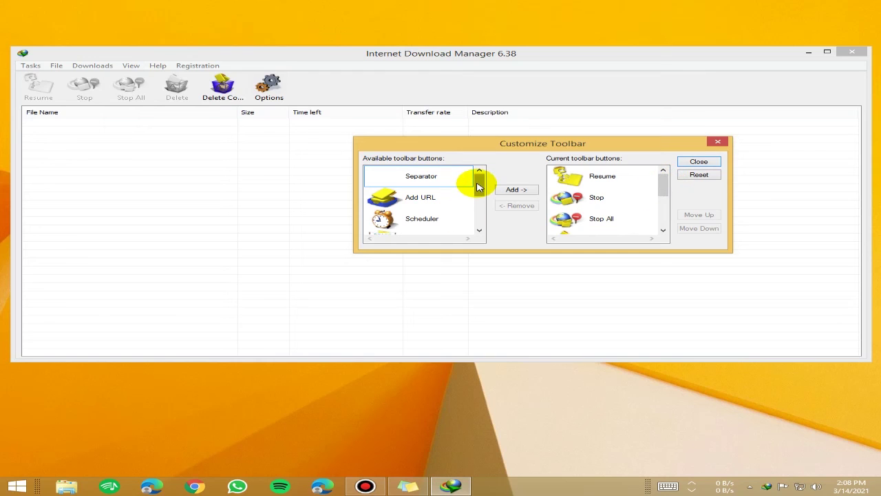
mouse_move(479, 183)
left_mouse_down()
mouse_move(483, 203)
mouse_move(474, 201)
mouse_move(473, 179)
mouse_move(472, 210)
mouse_move(476, 177)
left_mouse_up()
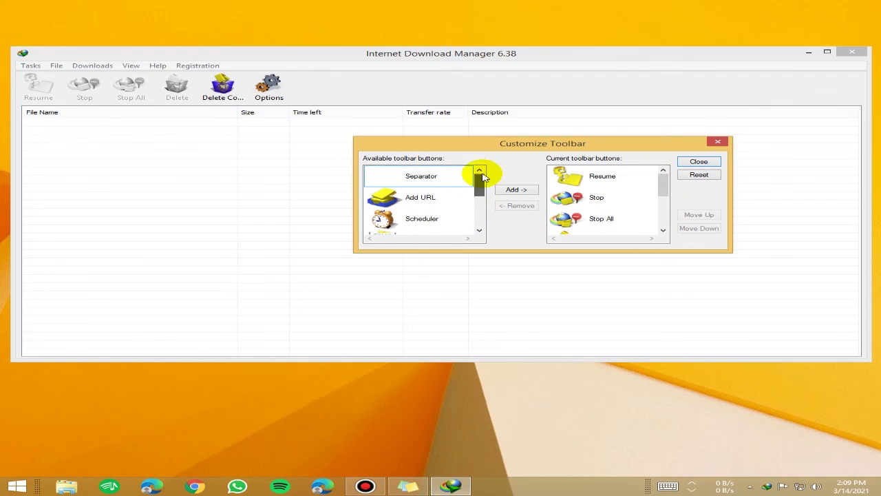
mouse_move(660, 178)
left_mouse_down()
mouse_move(666, 199)
mouse_move(663, 176)
left_mouse_up()
left_click(592, 197)
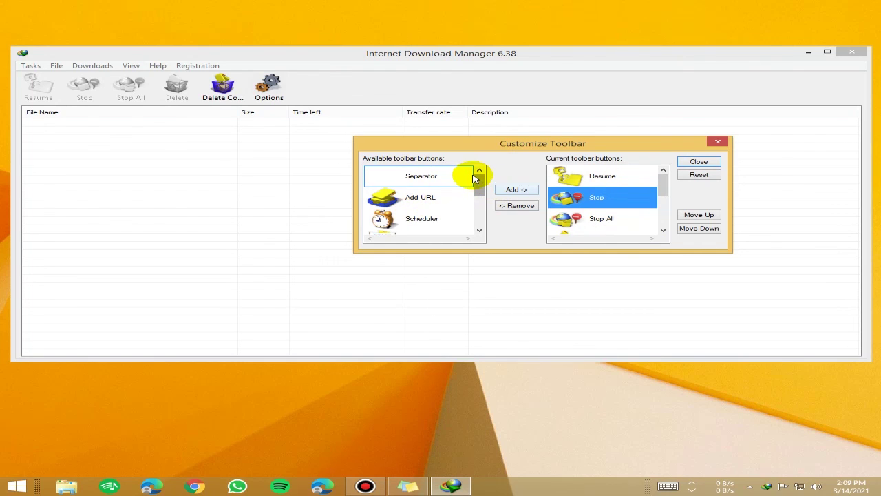
left_click_drag(480, 183, 485, 214)
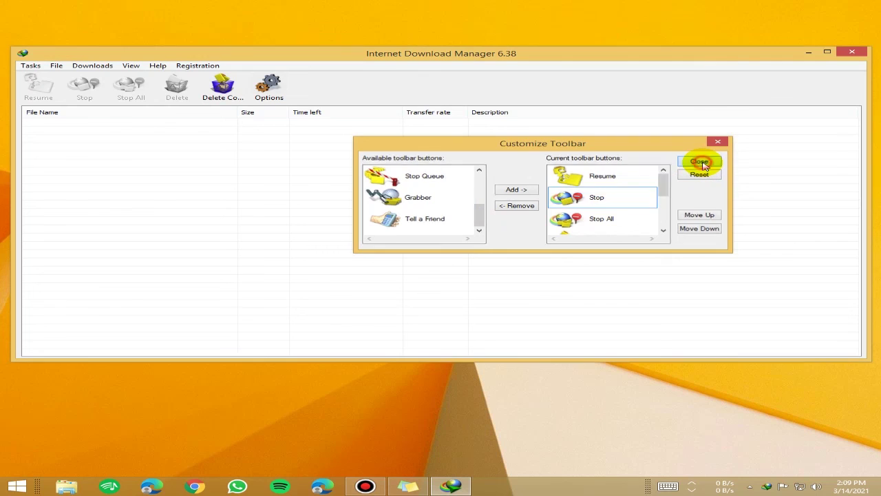
left_click(699, 163)
Close the download manager's main window and minimize the Bandicam window to clear the desktop.
left_click(847, 53)
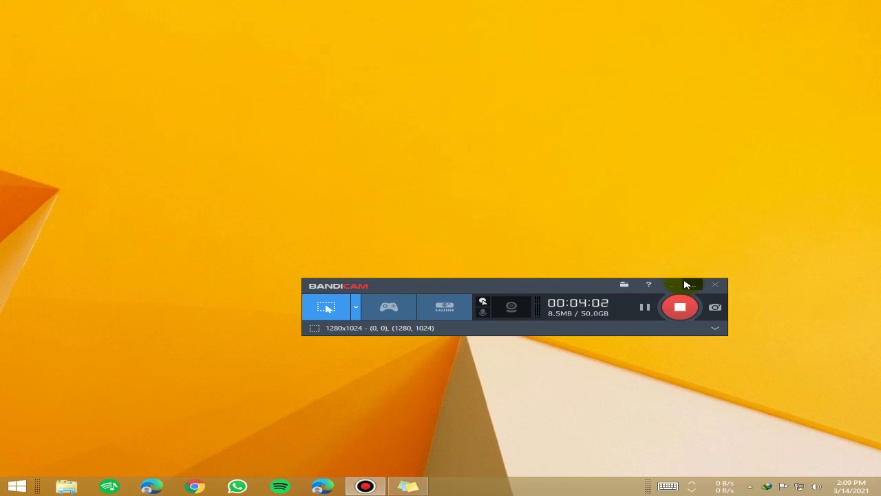
left_click(690, 288)
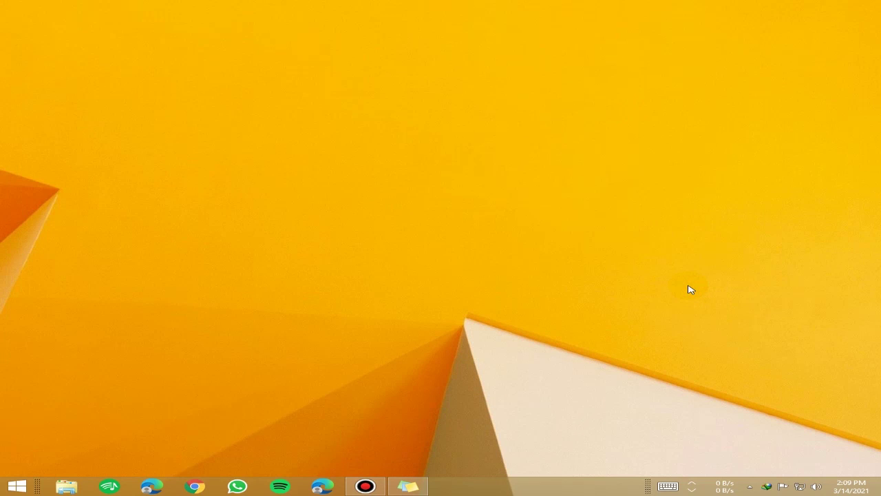